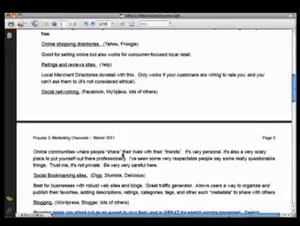
{"action": "scroll", "coordinate": [128, 129], "scroll_direction": "down", "scroll_amount": 1}
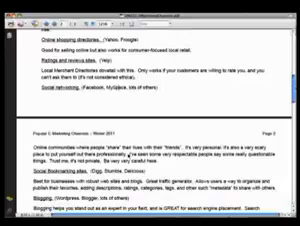
{"action": "scroll", "coordinate": [128, 129], "scroll_direction": "down", "scroll_amount": 1}
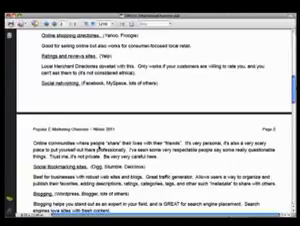
{"action": "scroll", "coordinate": [93, 151], "scroll_direction": "down", "scroll_amount": 1}
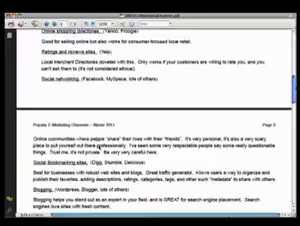
{"action": "scroll", "coordinate": [93, 151], "scroll_direction": "down", "scroll_amount": 2}
{"action": "scroll", "coordinate": [93, 151], "scroll_direction": "down", "scroll_amount": 2}
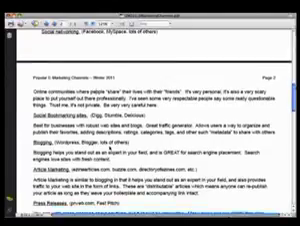
{"action": "scroll", "coordinate": [150, 130], "scroll_direction": "down", "scroll_amount": 3}
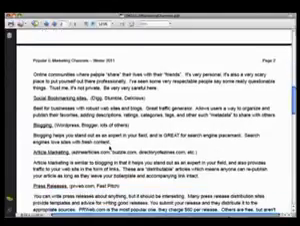
{"action": "scroll", "coordinate": [186, 148], "scroll_direction": "down", "scroll_amount": 3}
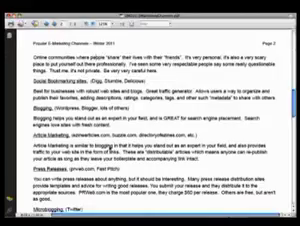
{"action": "scroll", "coordinate": [186, 148], "scroll_direction": "down", "scroll_amount": 1}
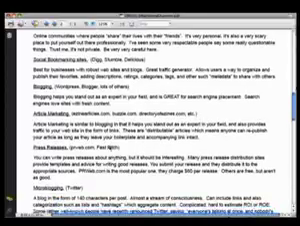